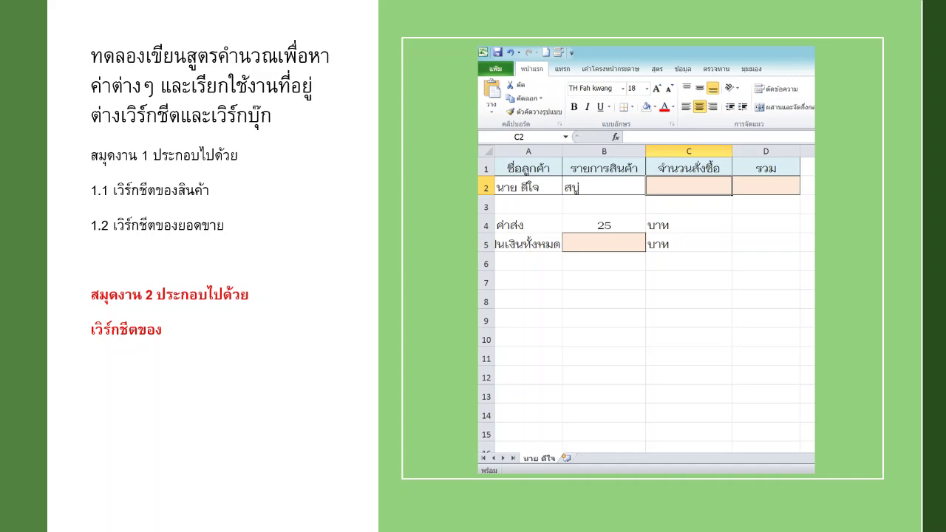
key("Right")
left_click(820, 452)
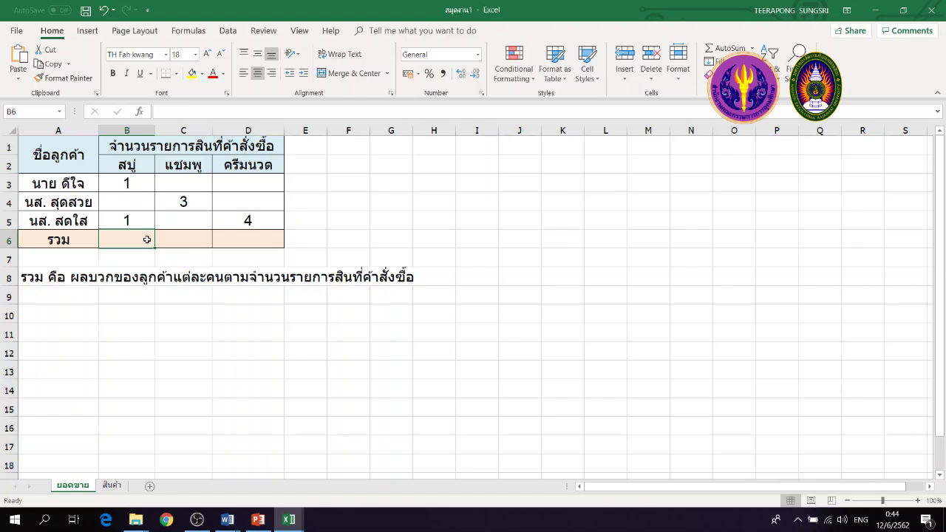
- Total the soap (สบู่) orders in cell B6 of the ยอดขาย sheet with the formula =B3+B4+B5
type("=")
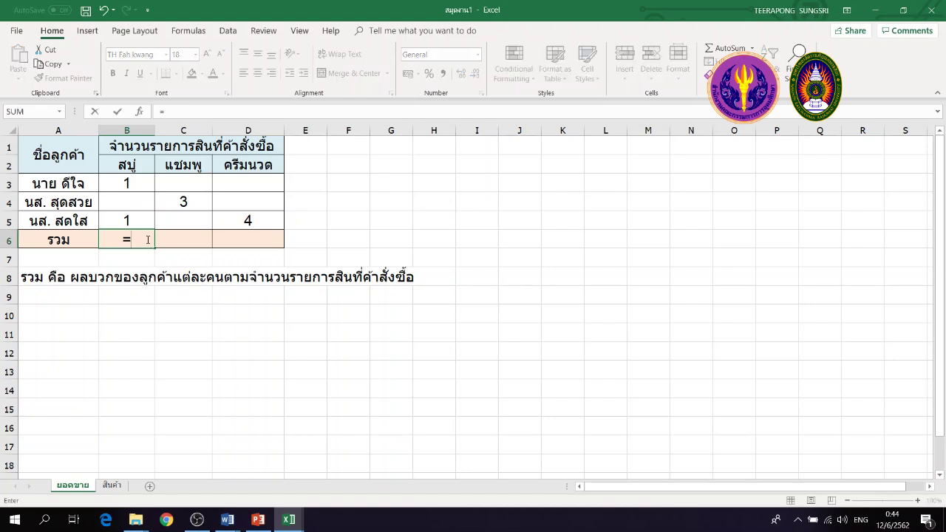
left_click(125, 185)
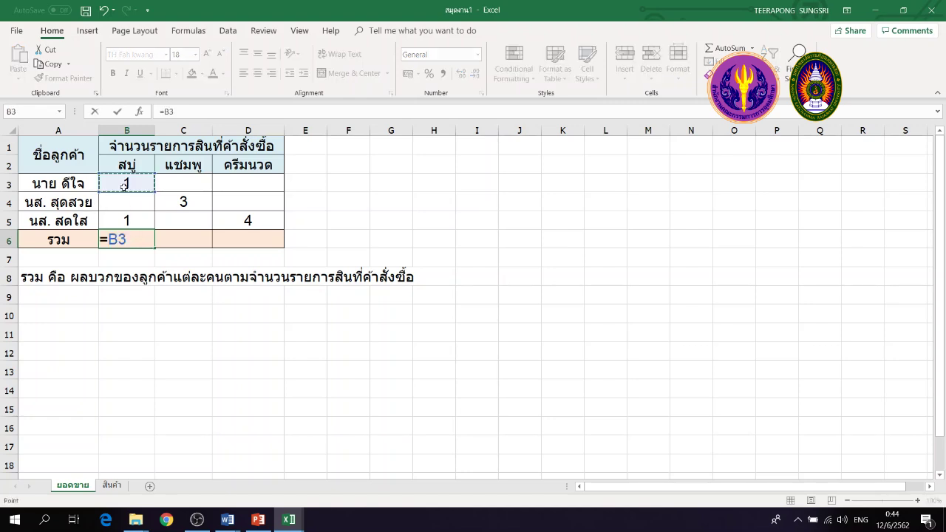
type("+")
left_click(130, 199)
type("+")
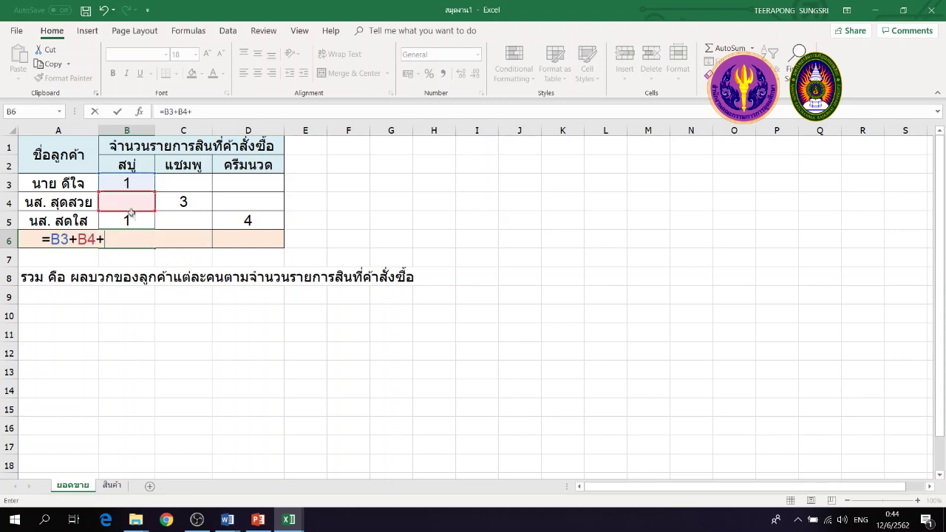
left_click(131, 216)
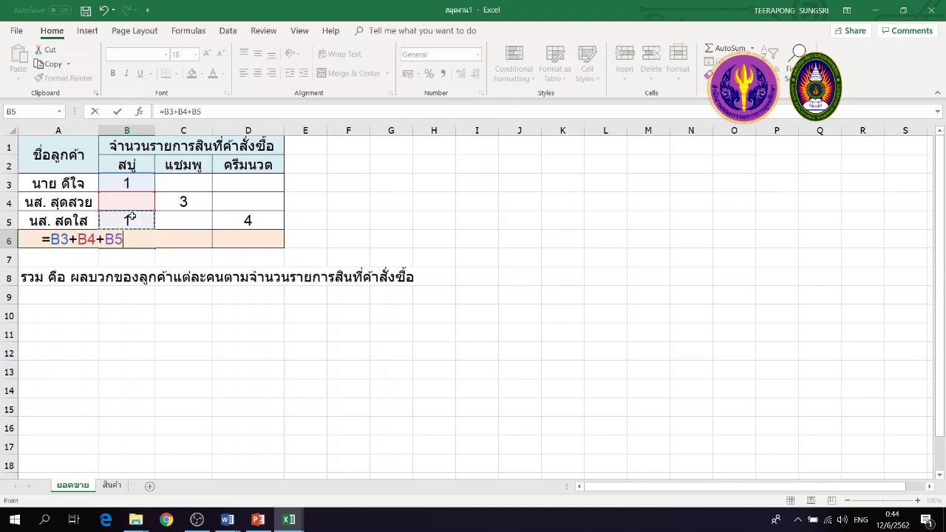
key("Return")
- Copy the total formula from B6 across to C6:D6 and check the formulas in both cells
left_click(135, 241)
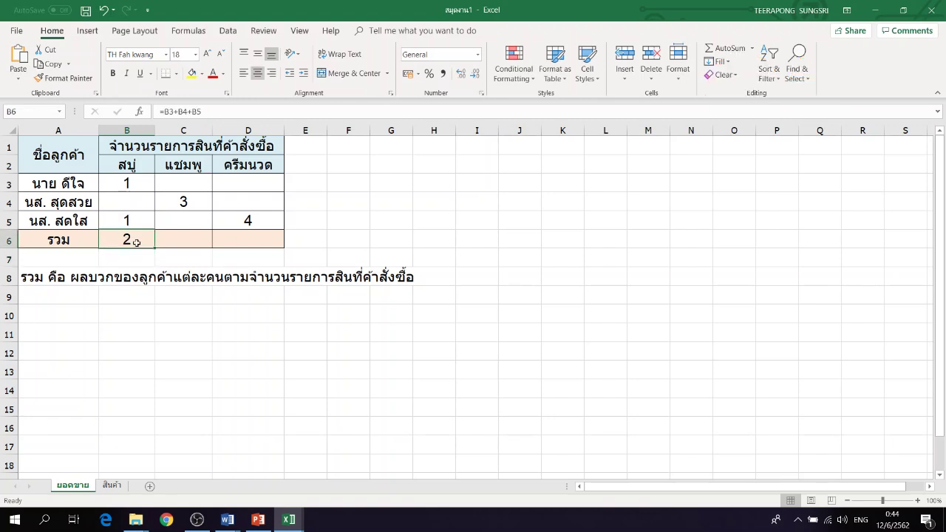
left_click_drag(157, 250, 262, 244)
left_click(194, 235)
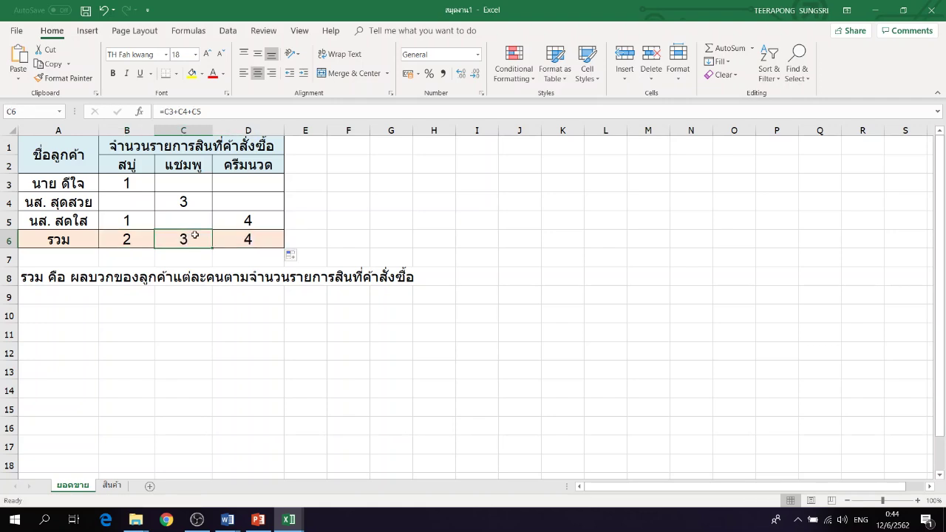
left_click(246, 239)
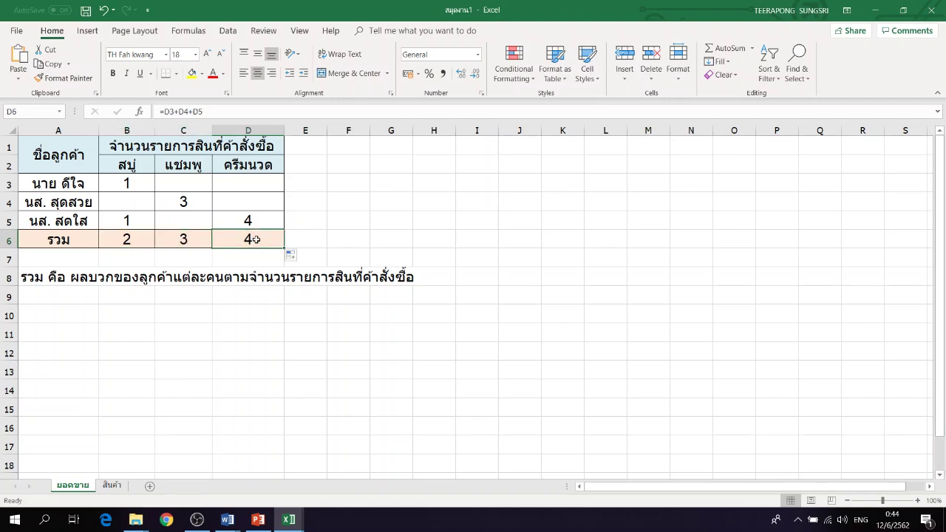
- On the สินค้า sheet, calculate the total cost in D2 with =B2*C2 and fill the formula down to D4
left_click(112, 485)
left_click(457, 170)
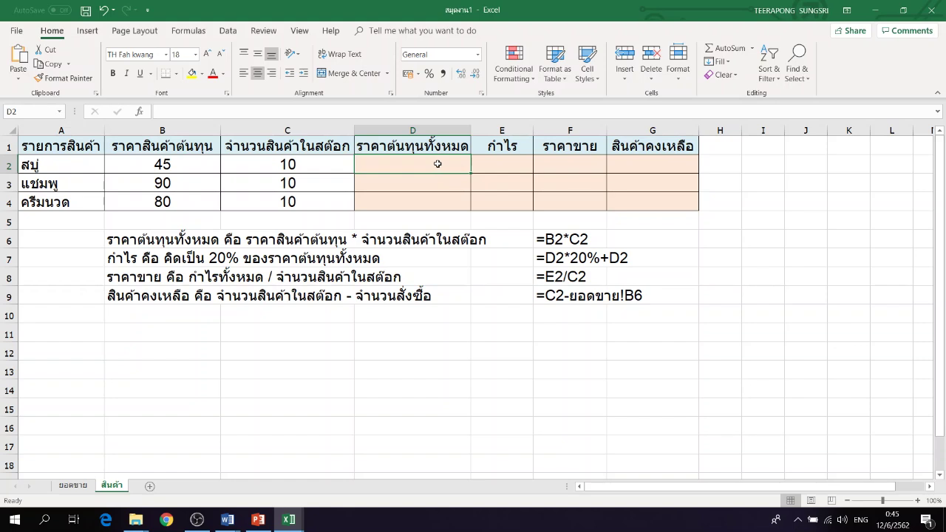
type("=")
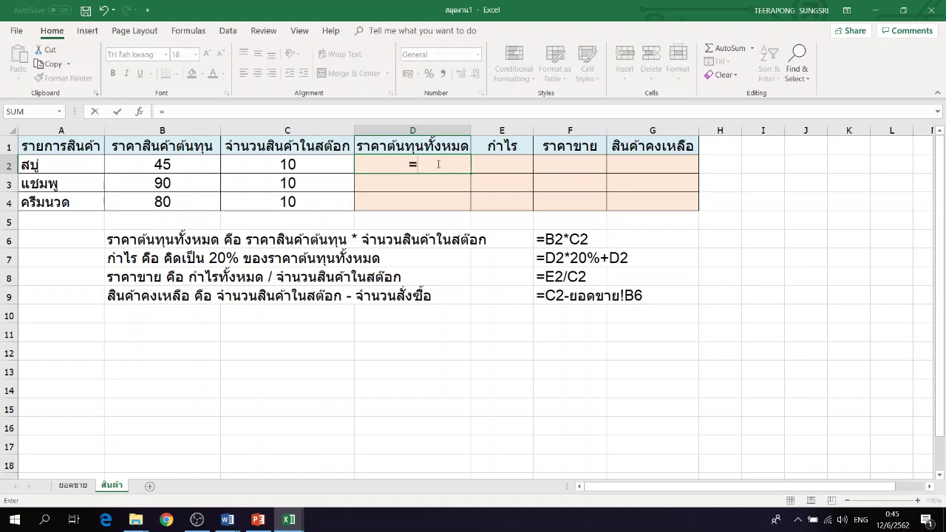
left_click(214, 165)
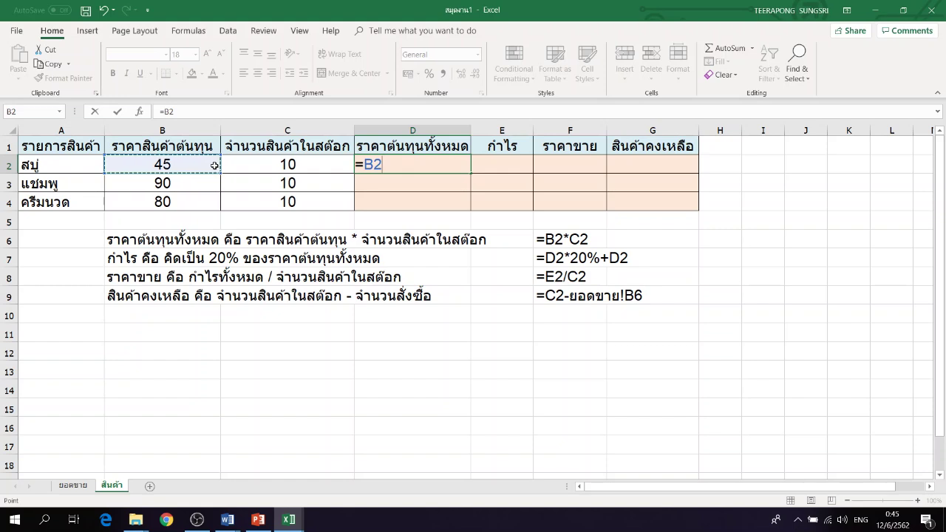
type("*")
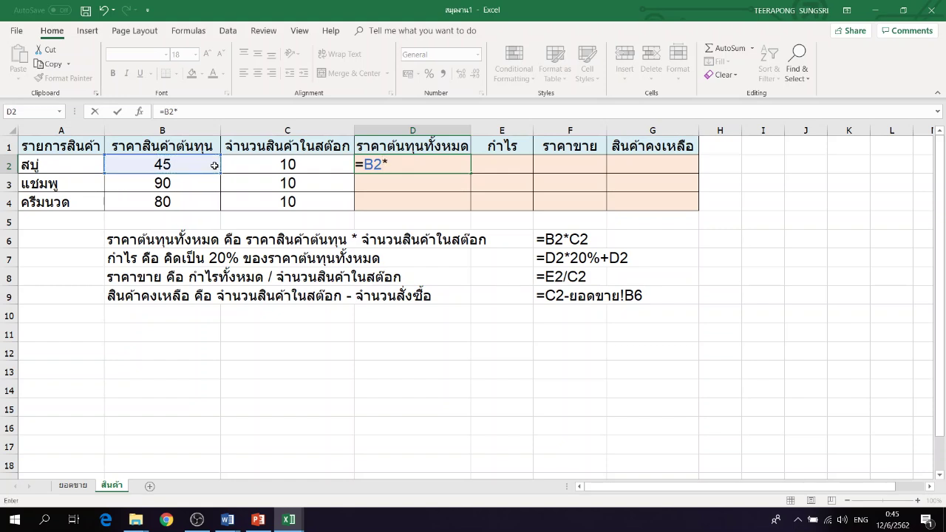
left_click(305, 169)
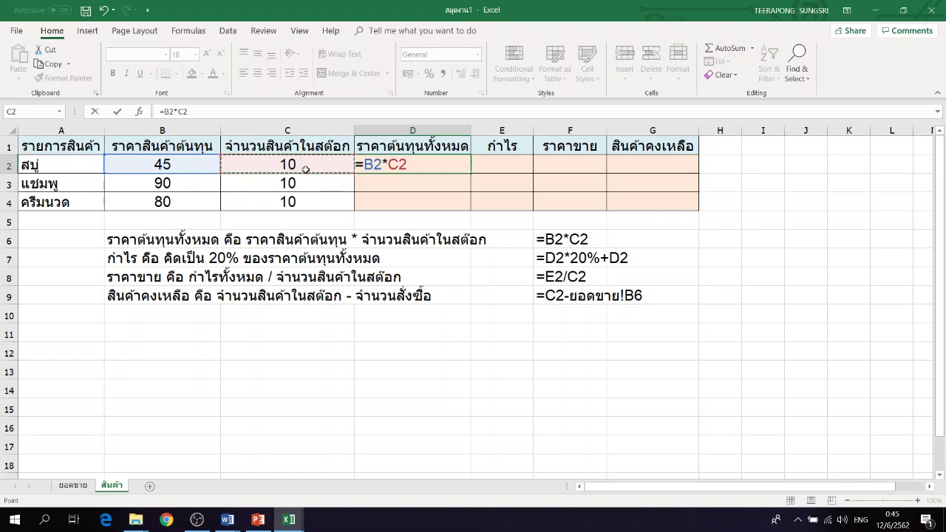
key("Return")
left_click(459, 163)
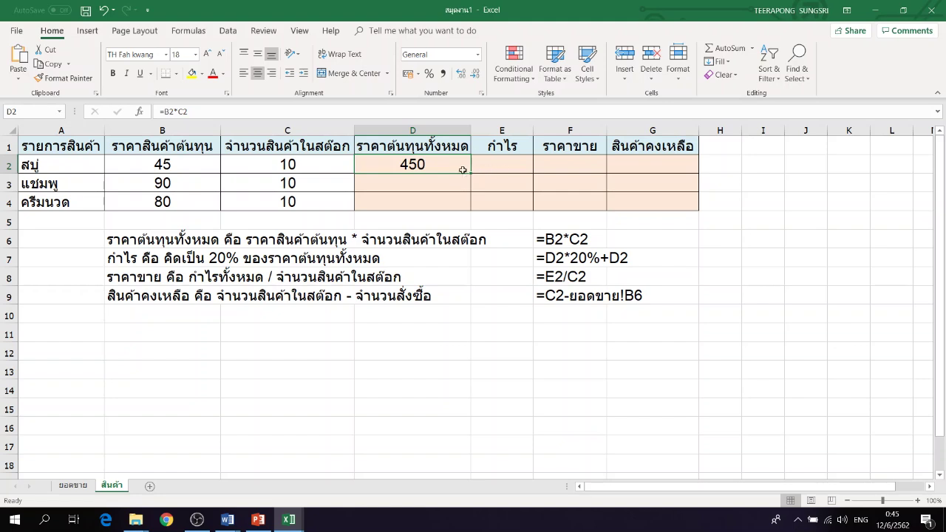
left_click_drag(471, 174, 470, 209)
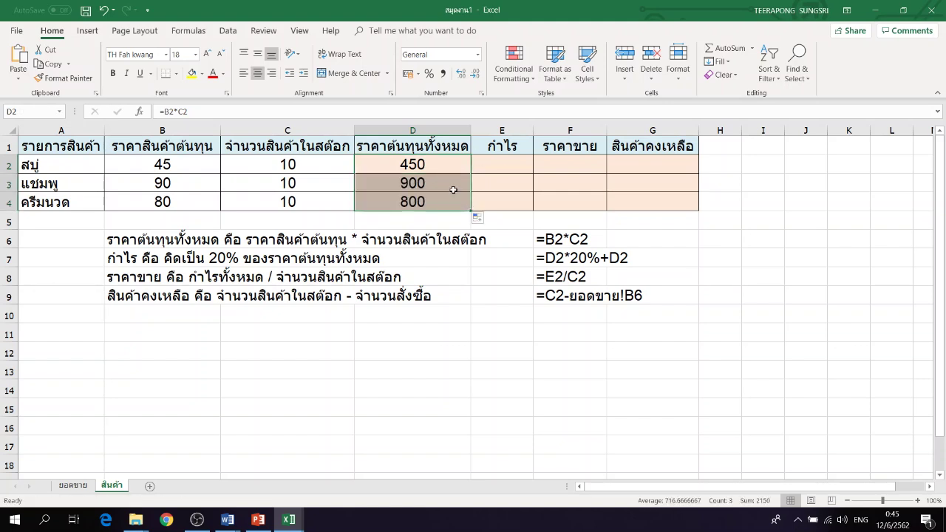
- Calculate the profit (กำไร) in E2 with =D2*20%+D2 and fill the formula down to E4
left_click(495, 163)
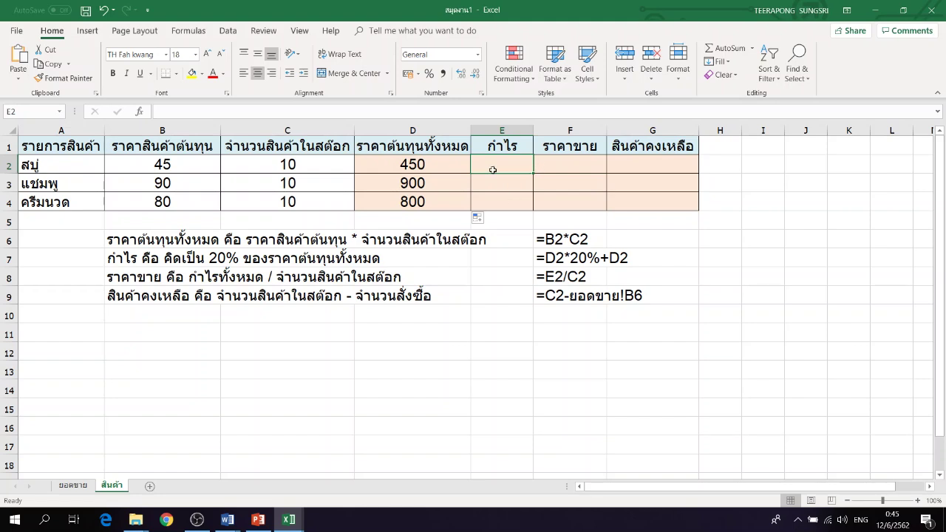
type("=")
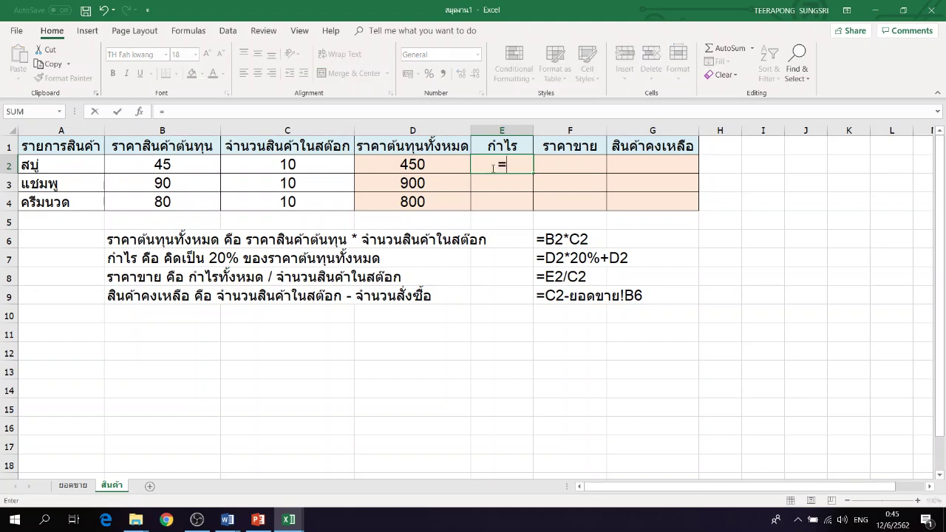
left_click(392, 163)
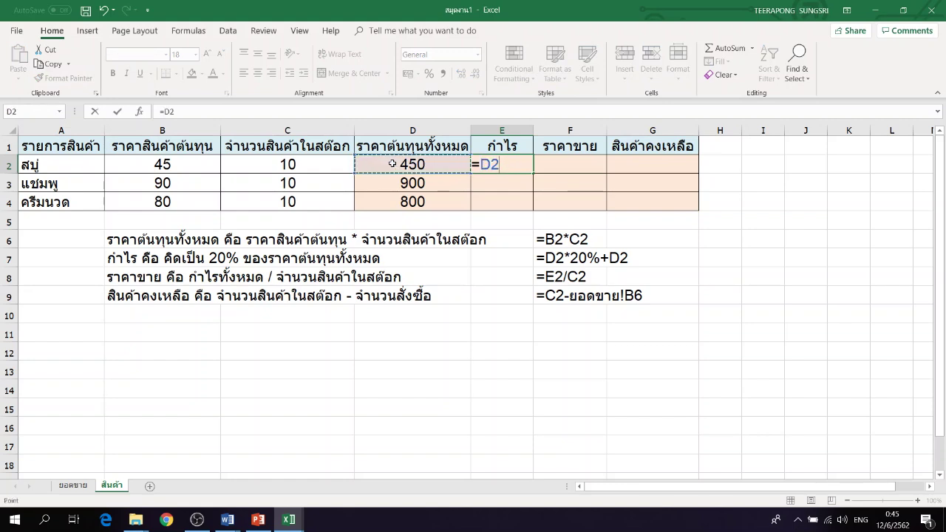
type("*20")
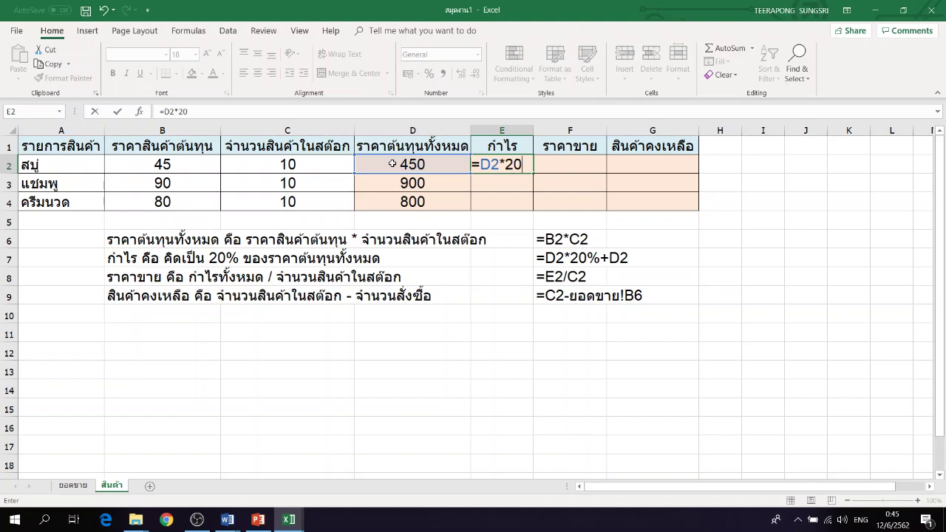
type("%+")
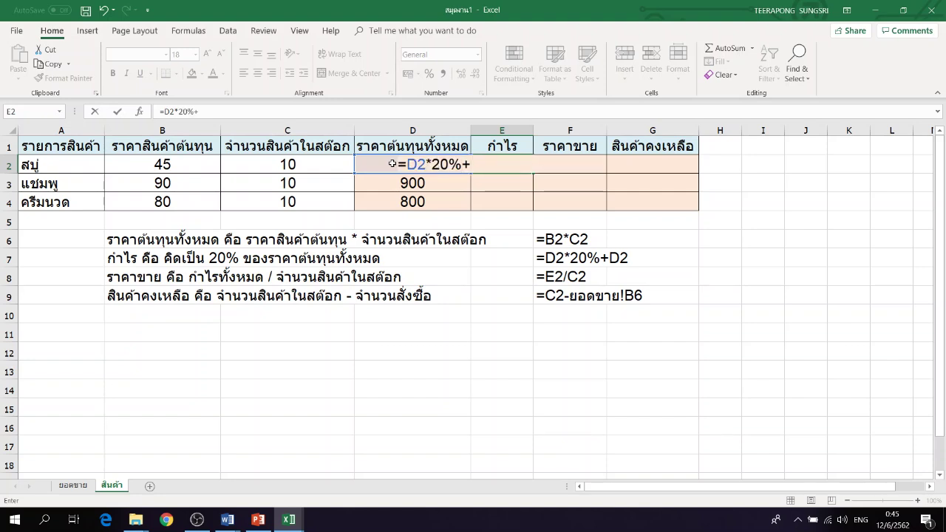
left_click(364, 164)
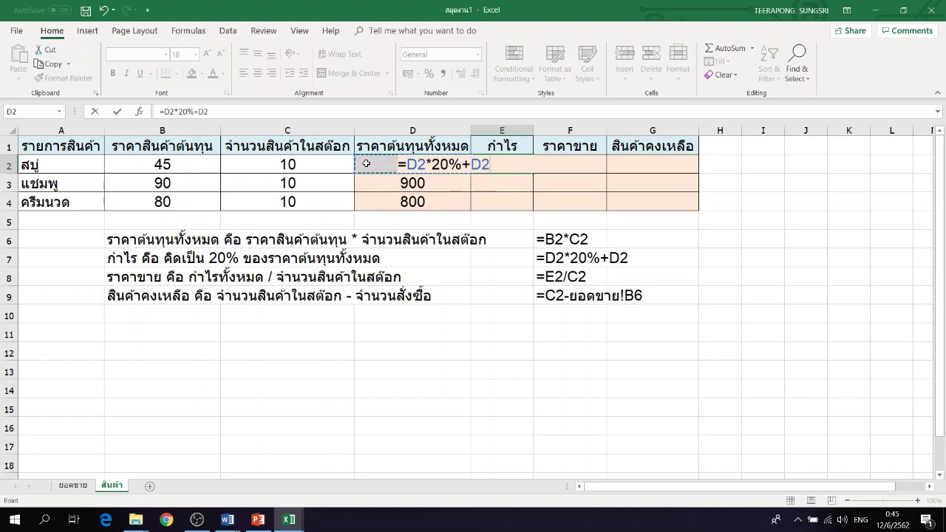
key("Return")
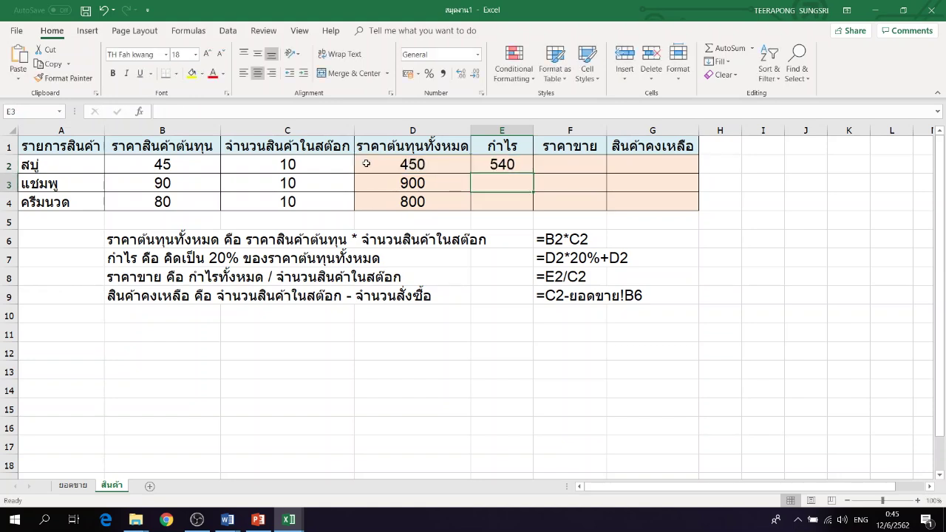
key("Up")
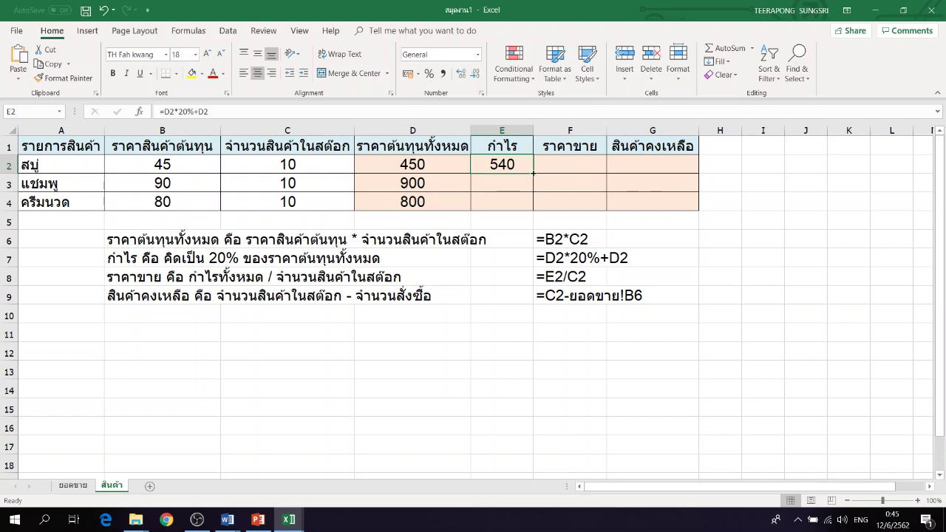
left_click_drag(534, 173, 535, 209)
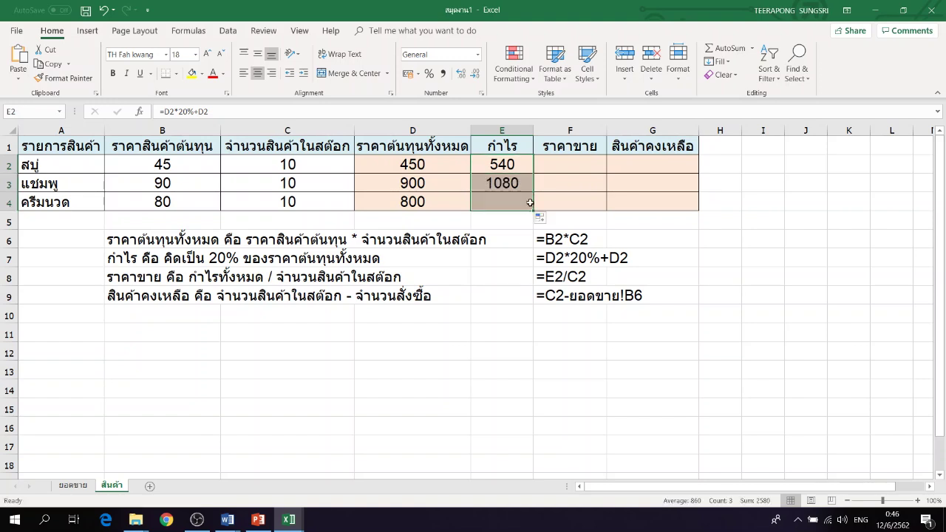
- Calculate the selling price (ราคาขาย) in F2 with =E2/C2 and fill the formula down to F4
left_click(580, 168)
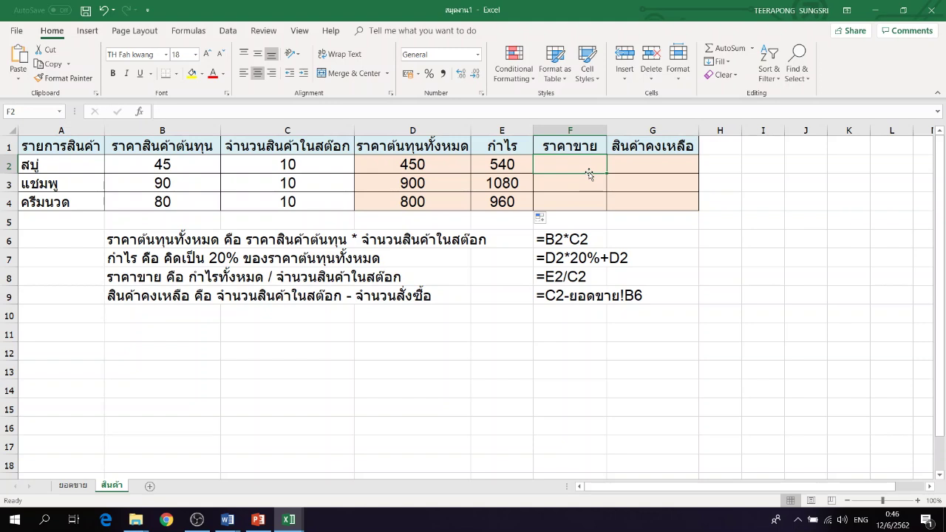
type("=")
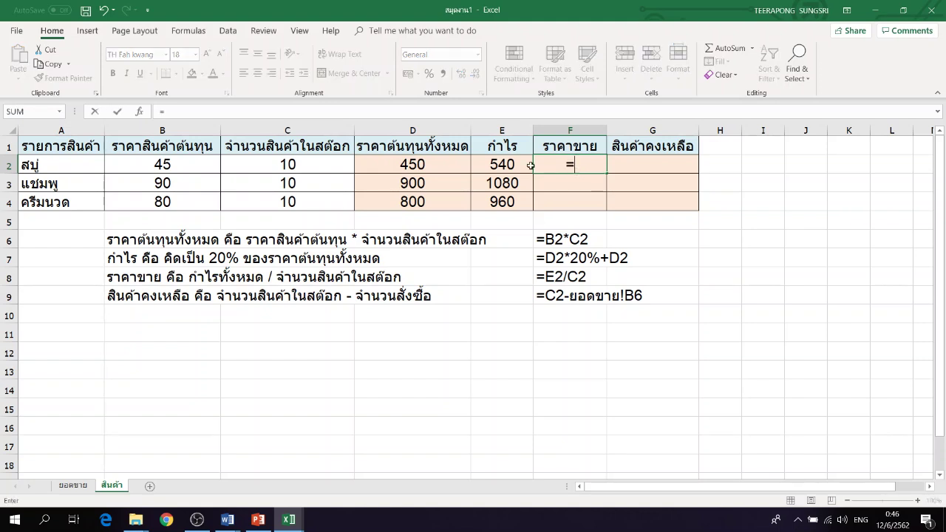
left_click(519, 165)
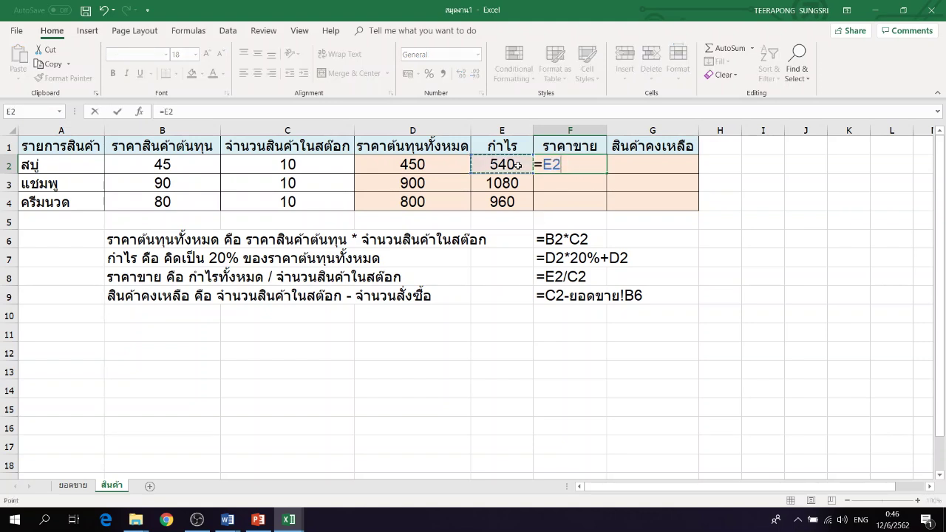
type("/")
left_click(330, 164)
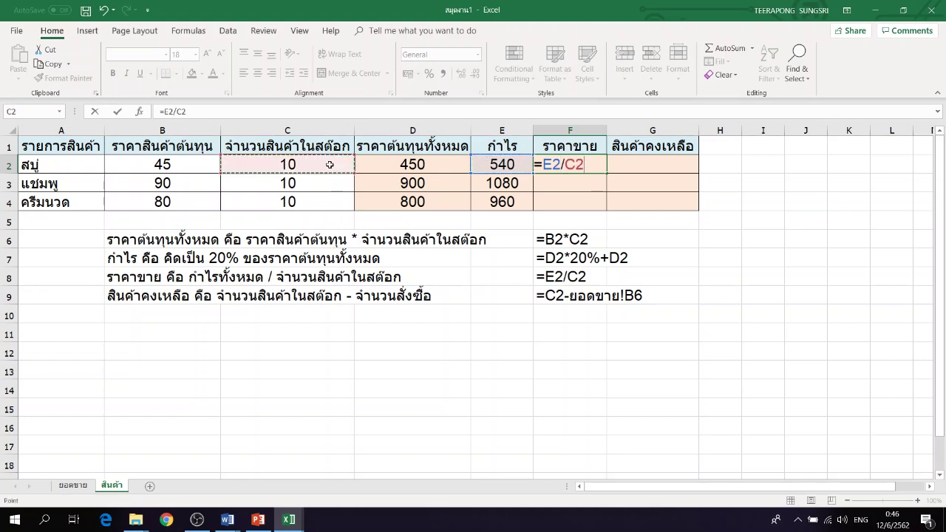
key("Return")
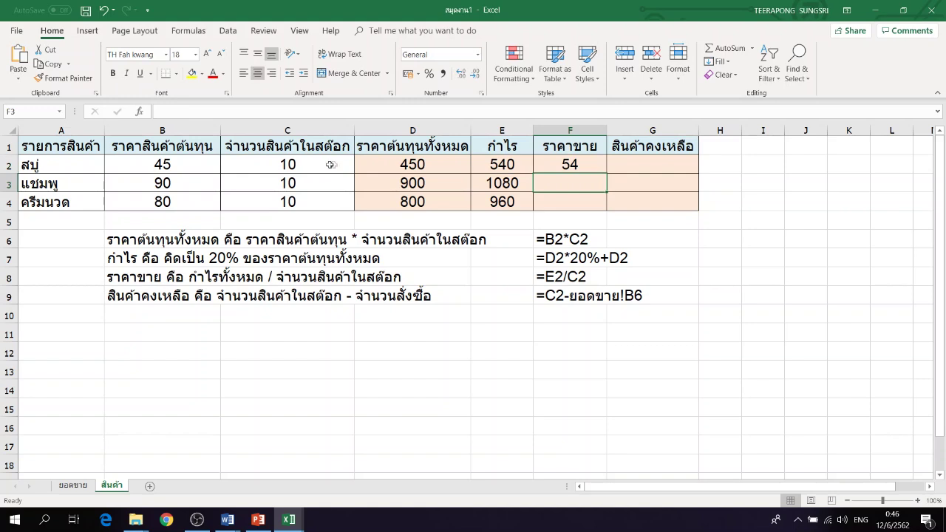
left_click(594, 167)
left_click_drag(607, 174, 608, 207)
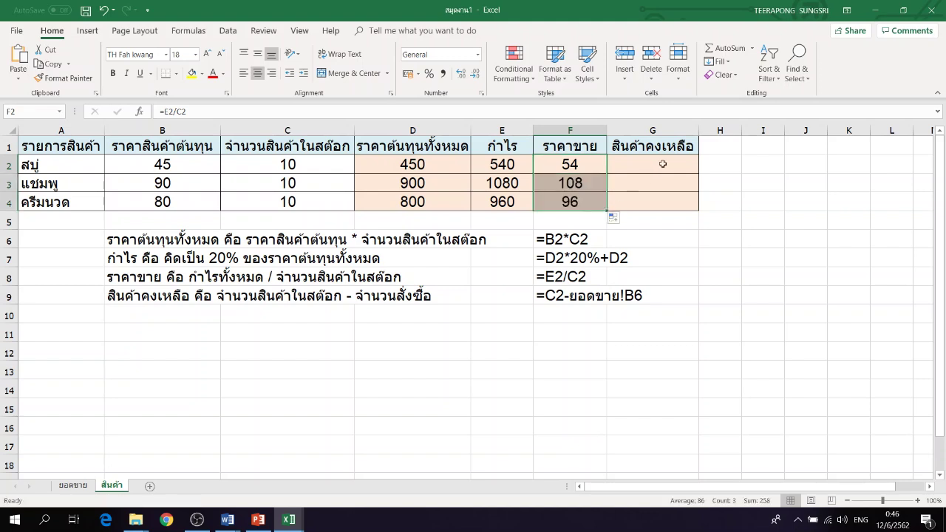
- Calculate the remaining stock (สินค้าคงเหลือ) in G2 with =C2-ยอดขาย!B6 and check the formula
left_click(663, 164)
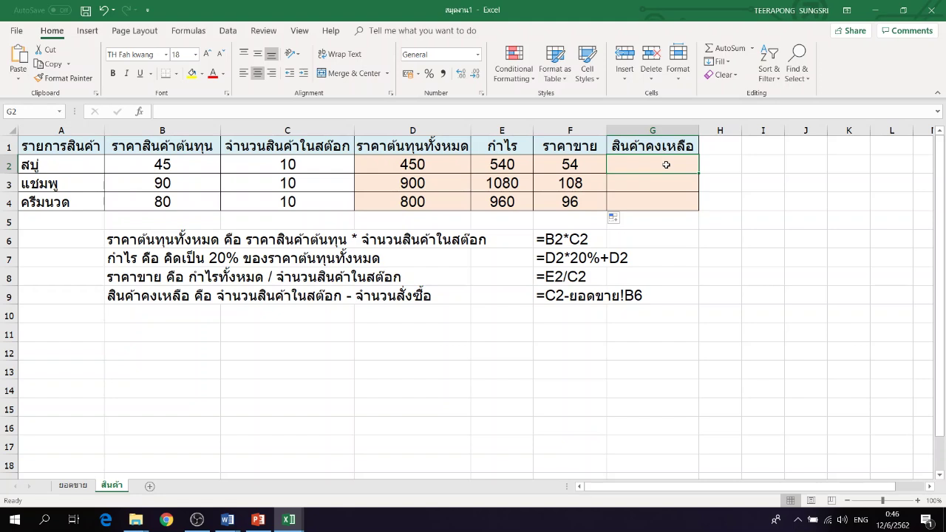
type("=")
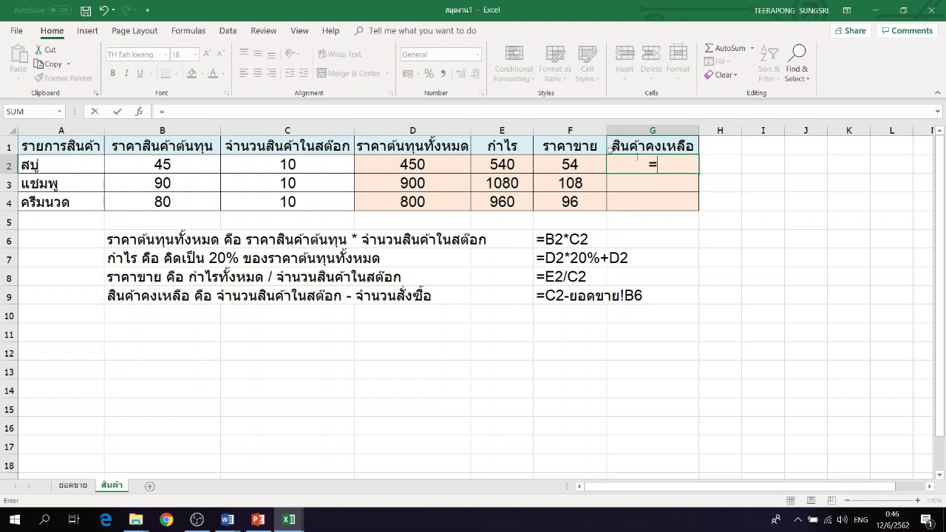
left_click(332, 161)
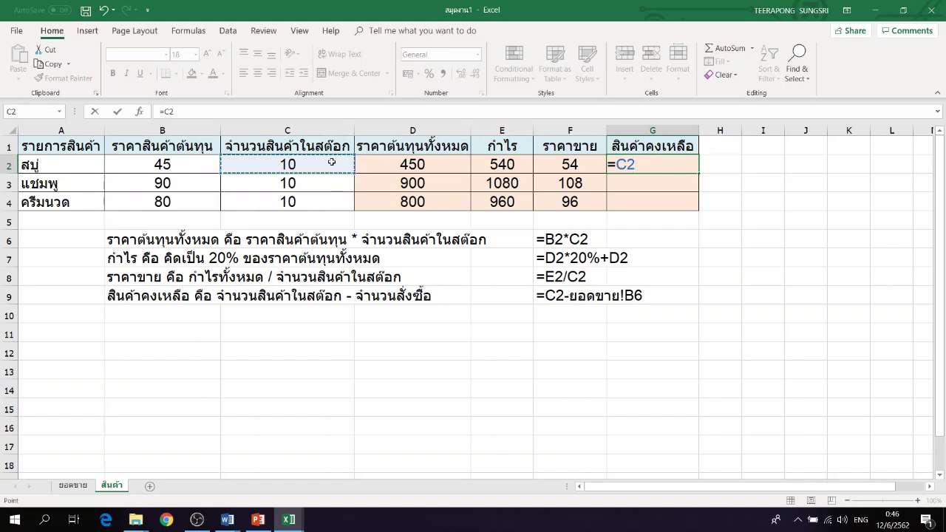
type("-")
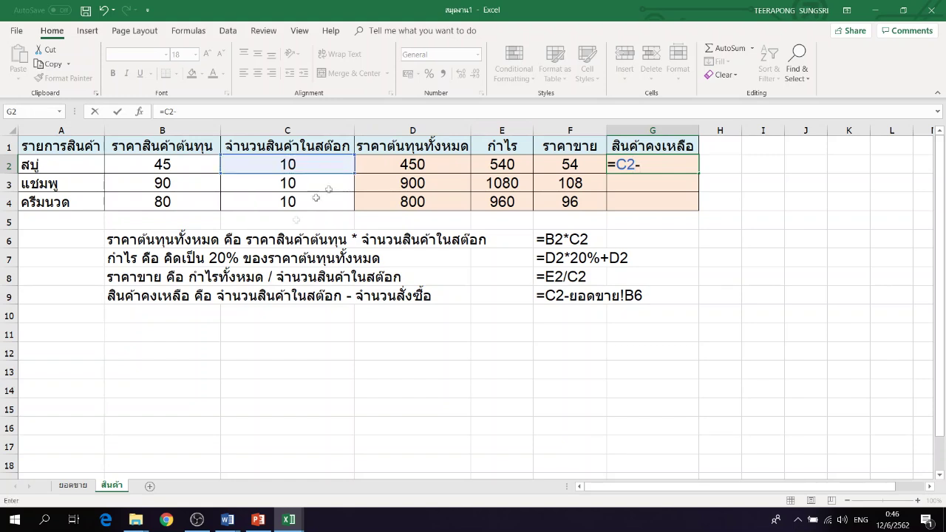
left_click(74, 488)
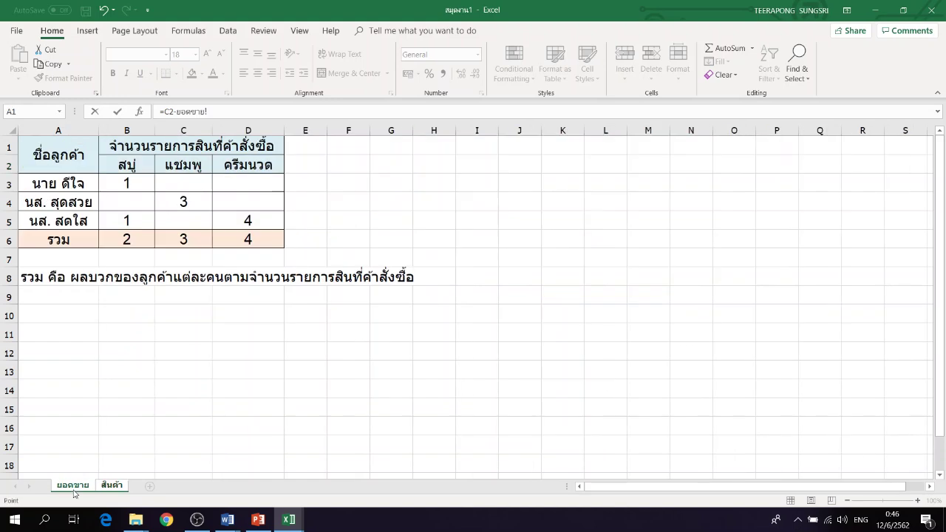
left_click(143, 241)
key("Return")
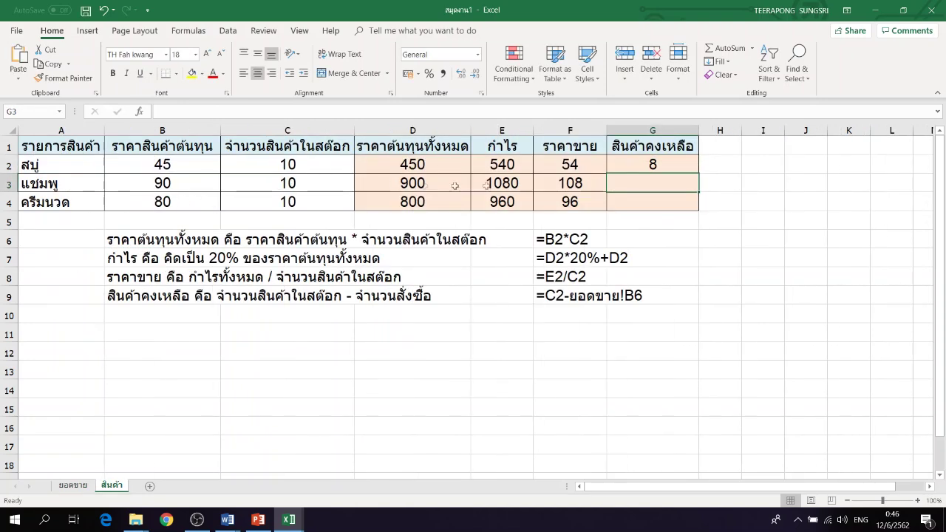
left_click(675, 168)
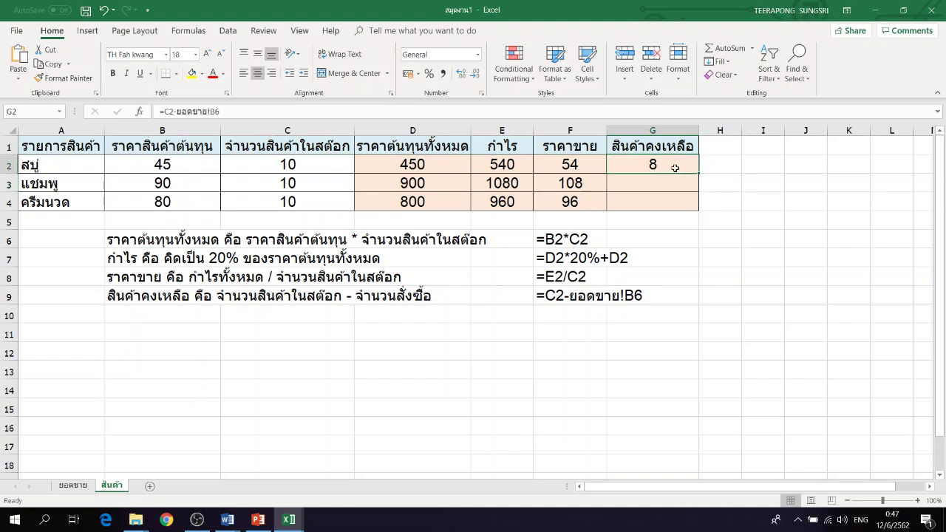
- Calculate the remaining stock of แชมพู in G3 with =C3-ยอดขาย!C6
left_click(688, 185)
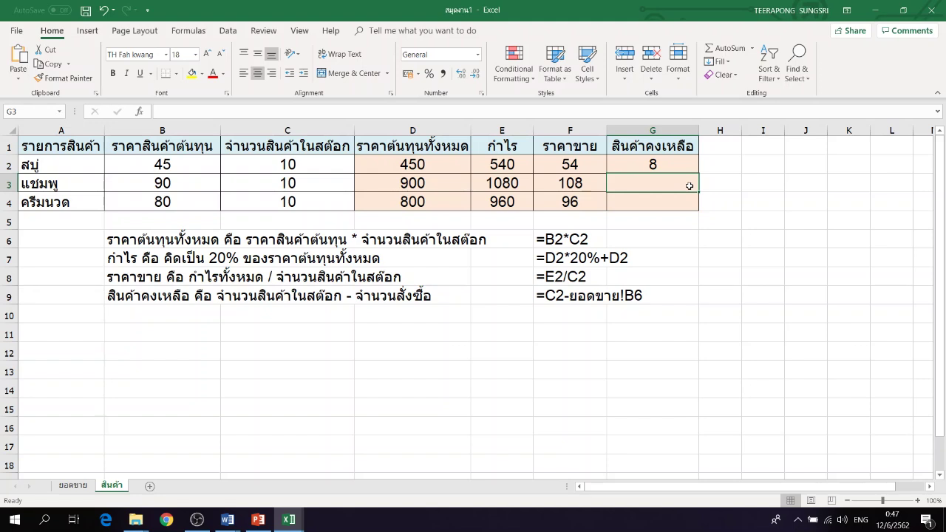
type("=")
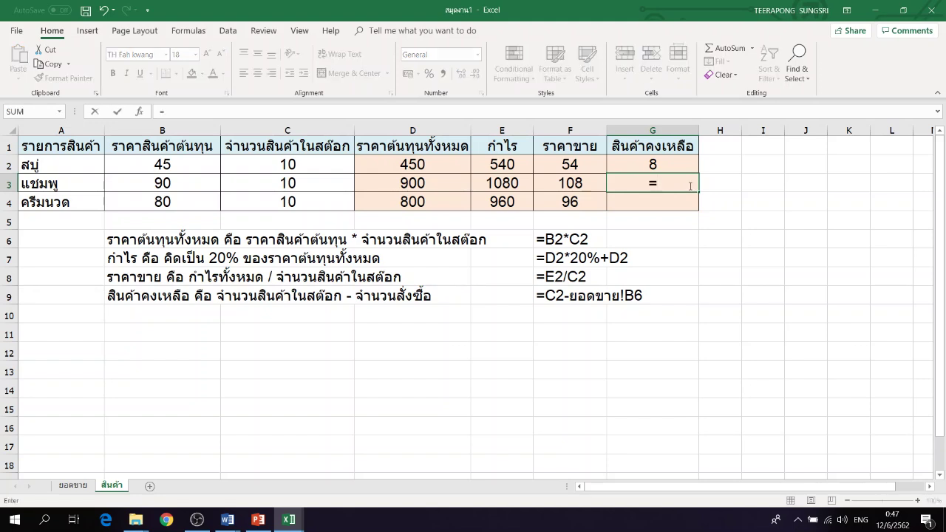
left_click(311, 190)
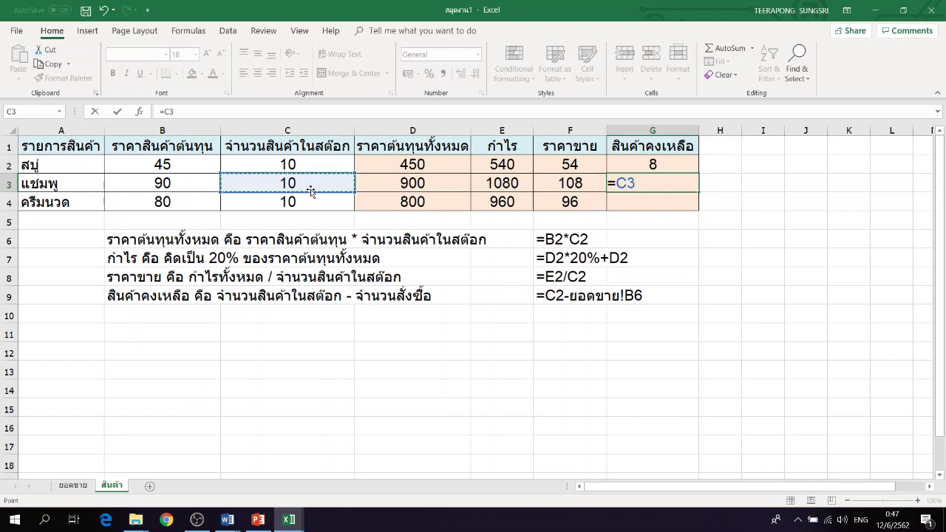
type("-")
left_click(73, 486)
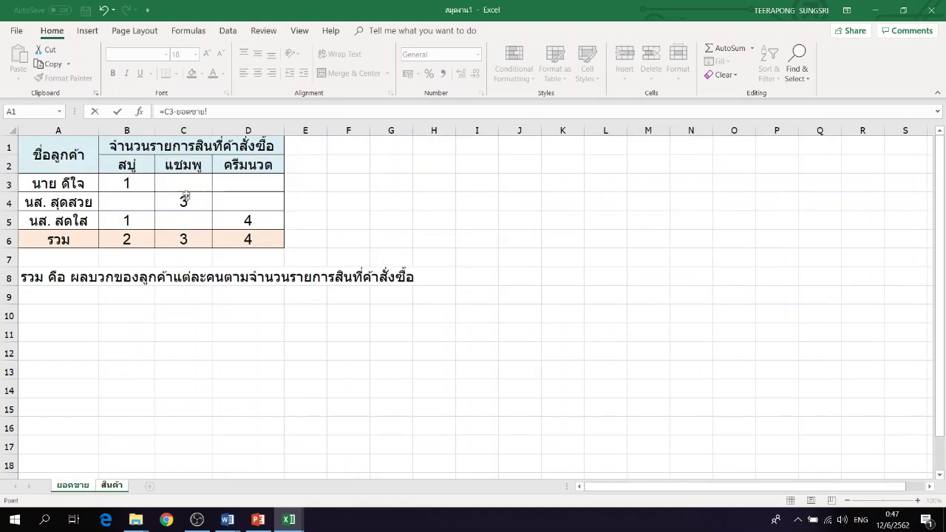
left_click(187, 244)
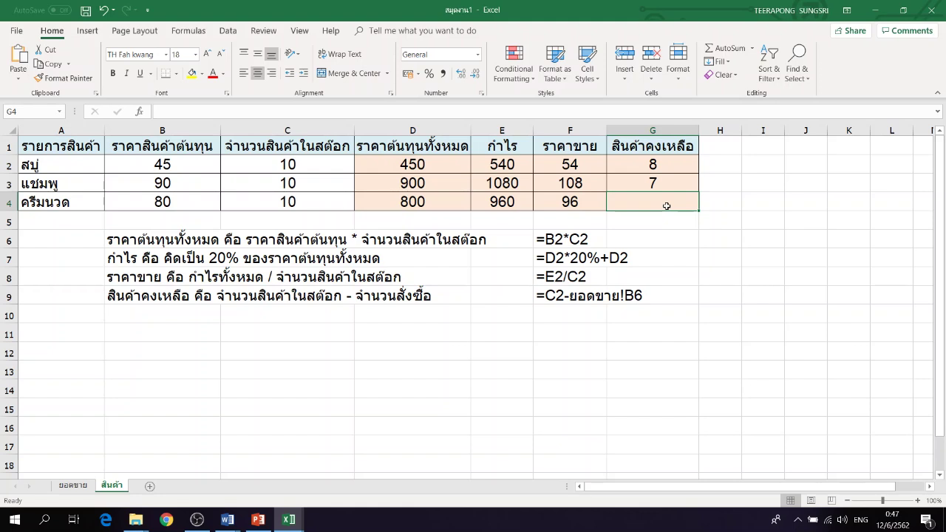
- Calculate the remaining stock of ครีมนวด in G4 with =C4-ยอดขาย!D6
type("=")
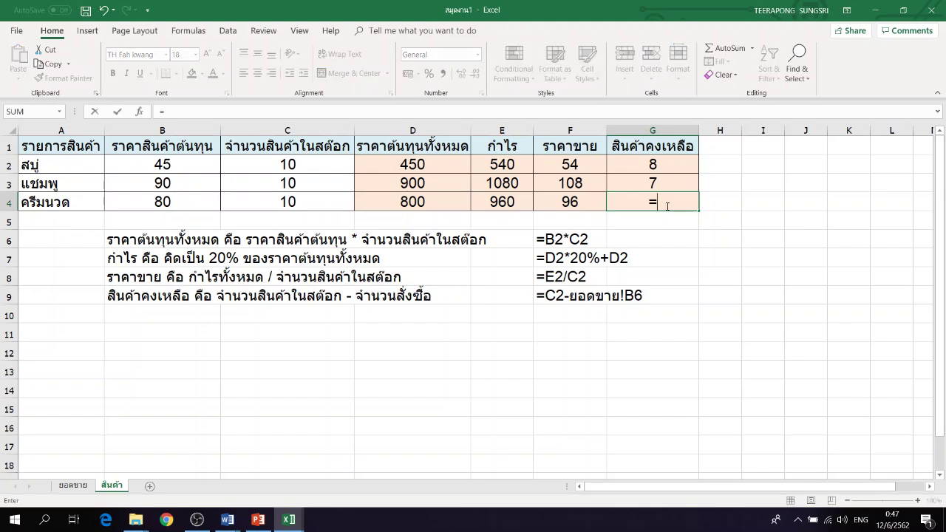
left_click(334, 204)
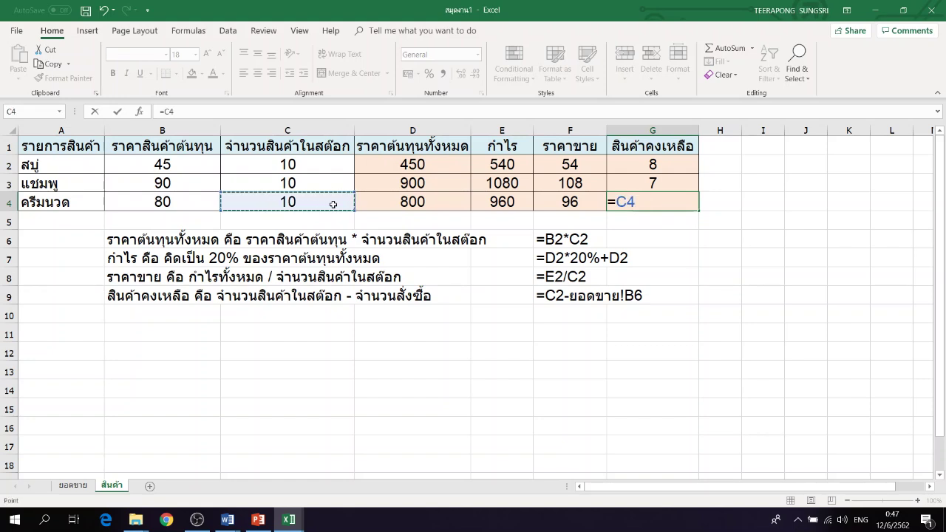
type("-")
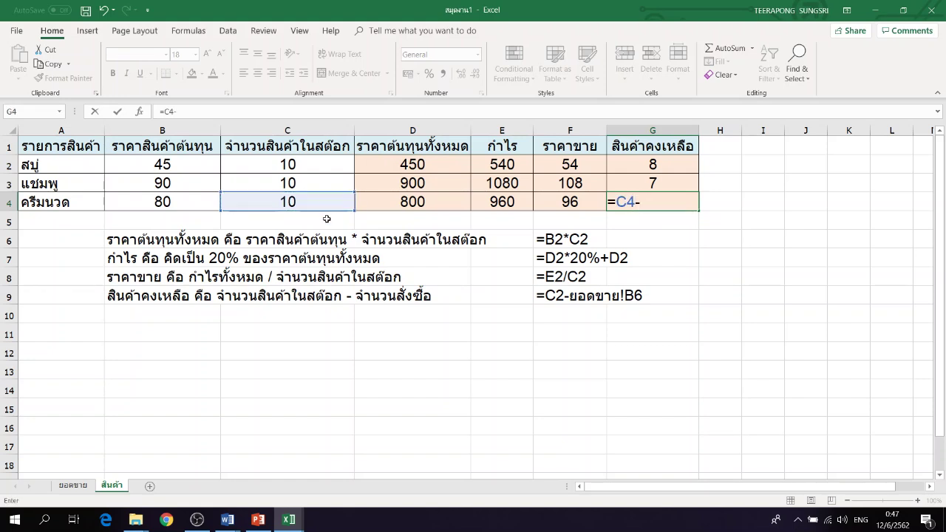
left_click(73, 485)
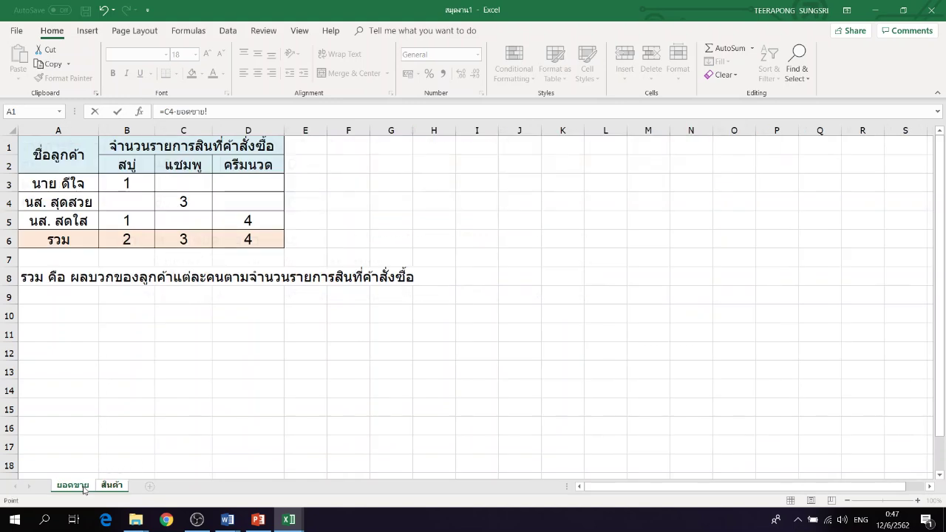
left_click(259, 241)
key("Return")
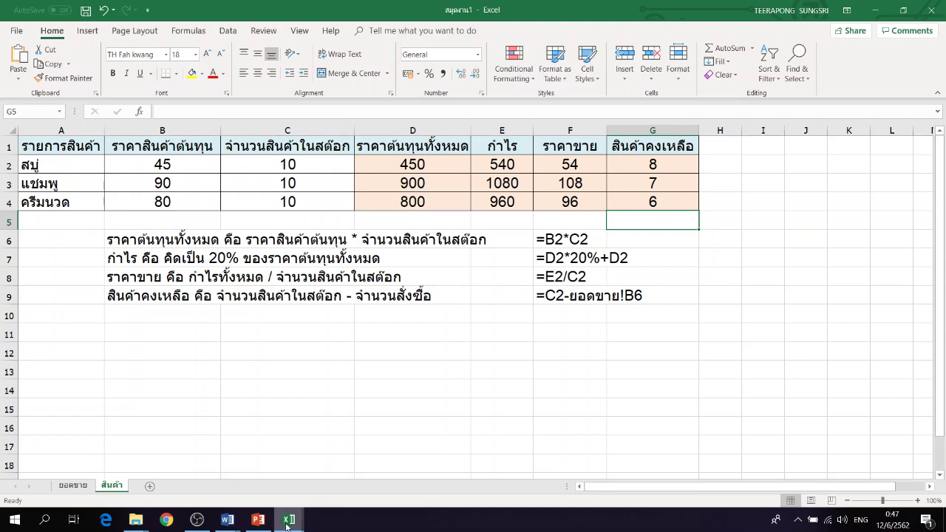
- In workbook สมุดงาน2, link the order quantity (จำนวนสั่งซื้อ) in C2 to =[สมุดงาน1.xlsx]ยอดขาย!$B$3 and check the formula
mouse_move(285, 520)
left_click(248, 484)
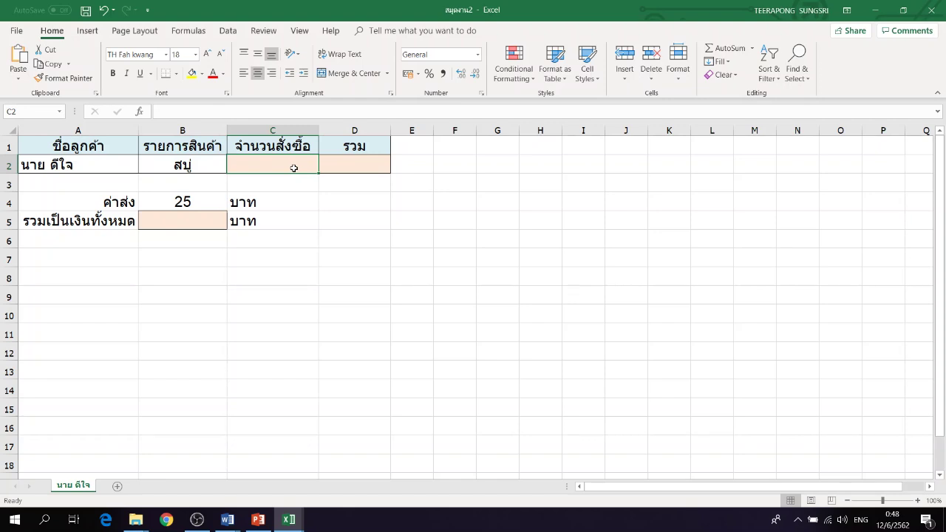
type("=")
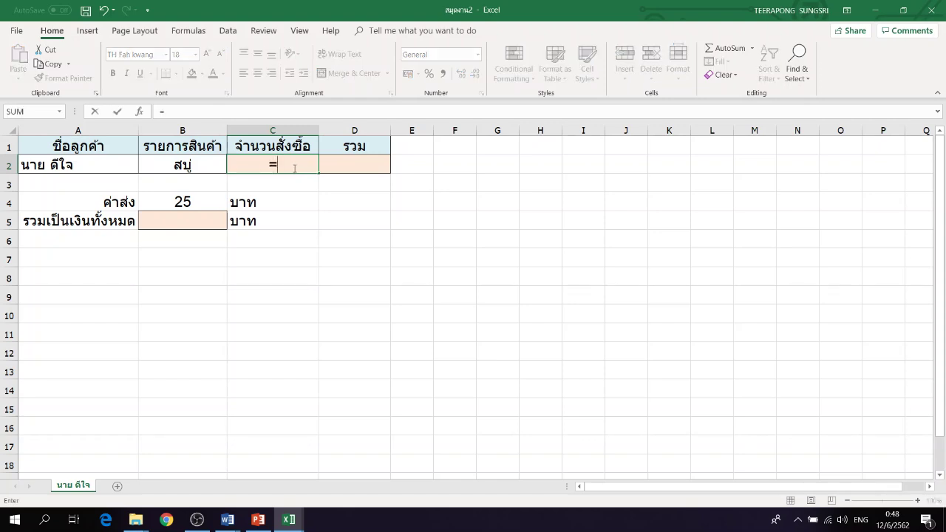
left_click(288, 520)
left_click(356, 473)
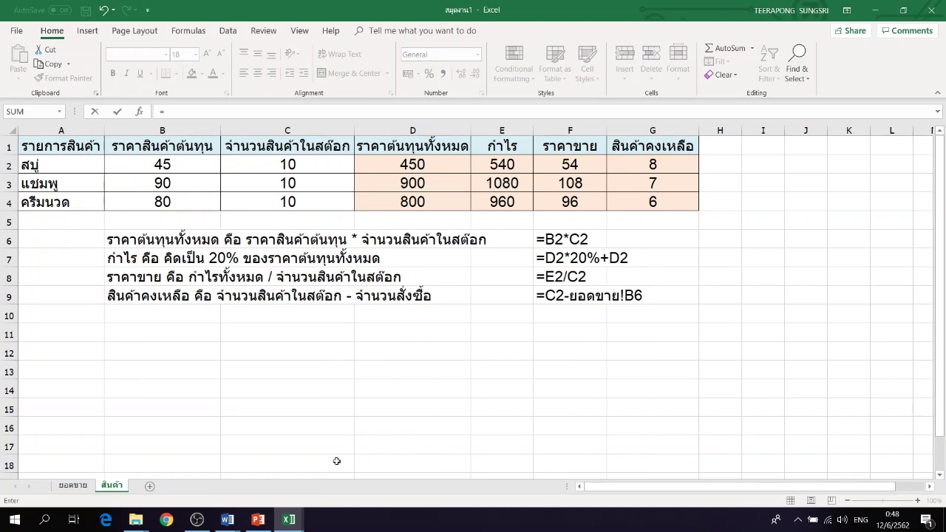
left_click(72, 486)
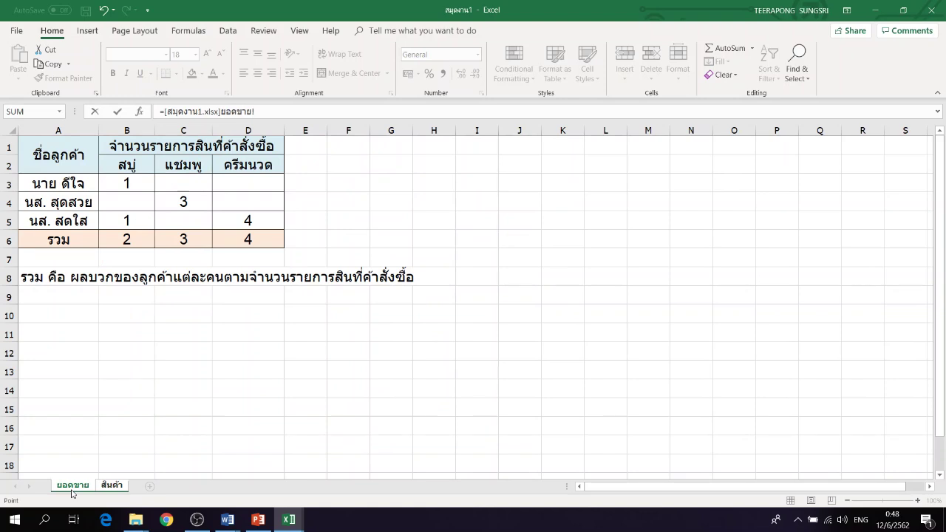
left_click(148, 185)
key("Return")
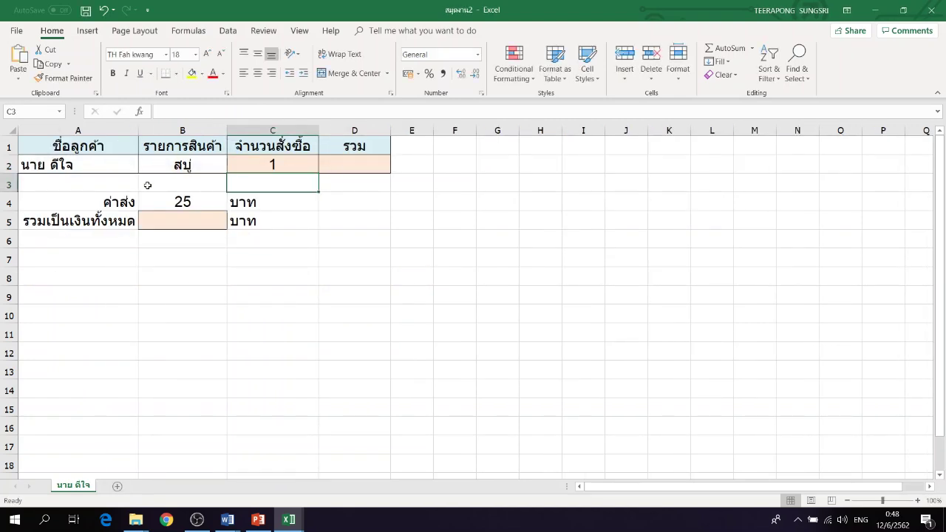
left_click(305, 164)
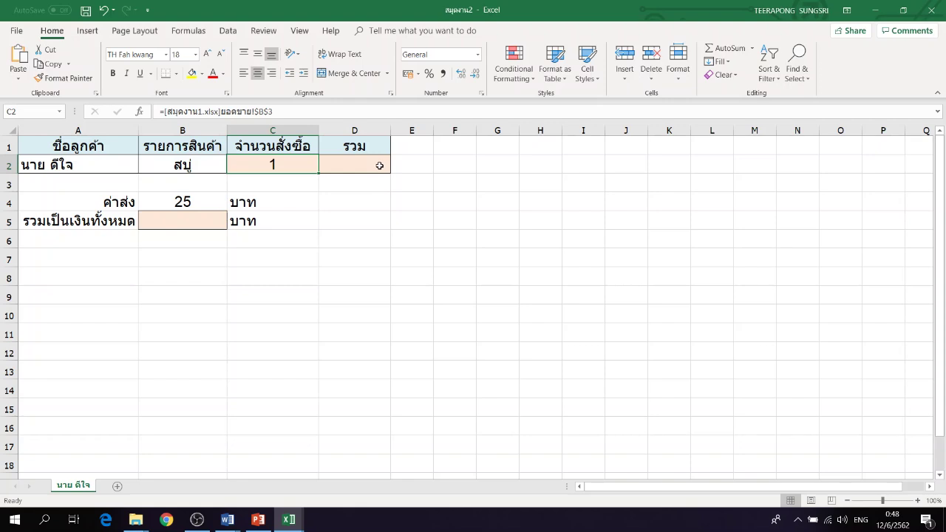
- Calculate the order total (รวม) in D2 with =C2*[สมุดงาน1.xlsx]สินค้า!$F$2 and check the formula
left_click(381, 166)
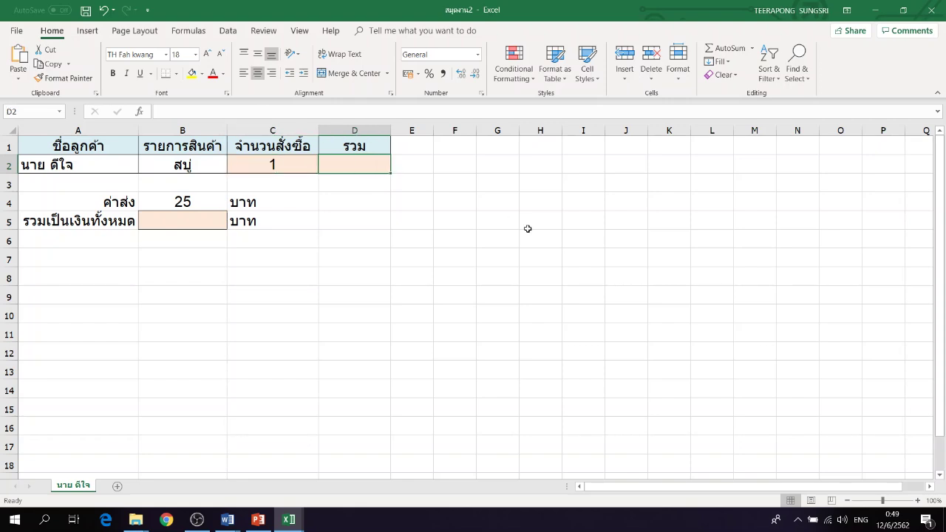
type("=")
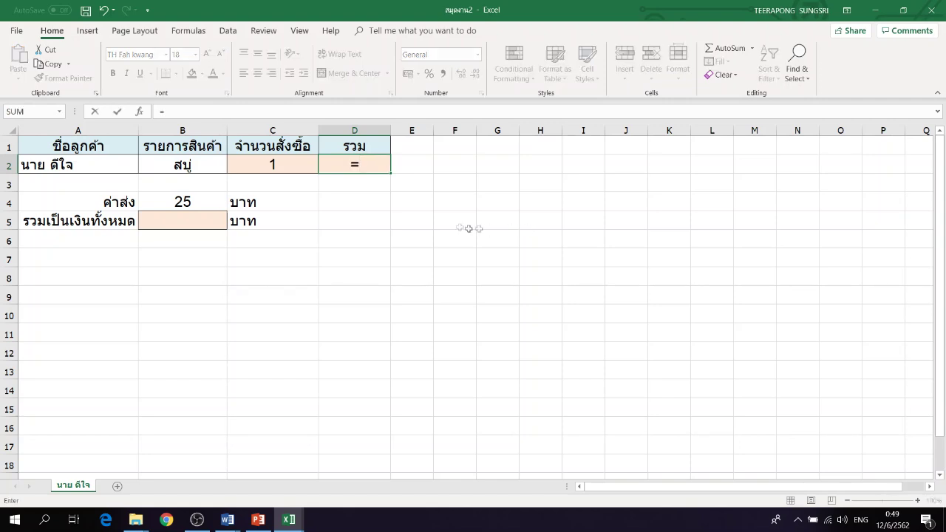
left_click(292, 168)
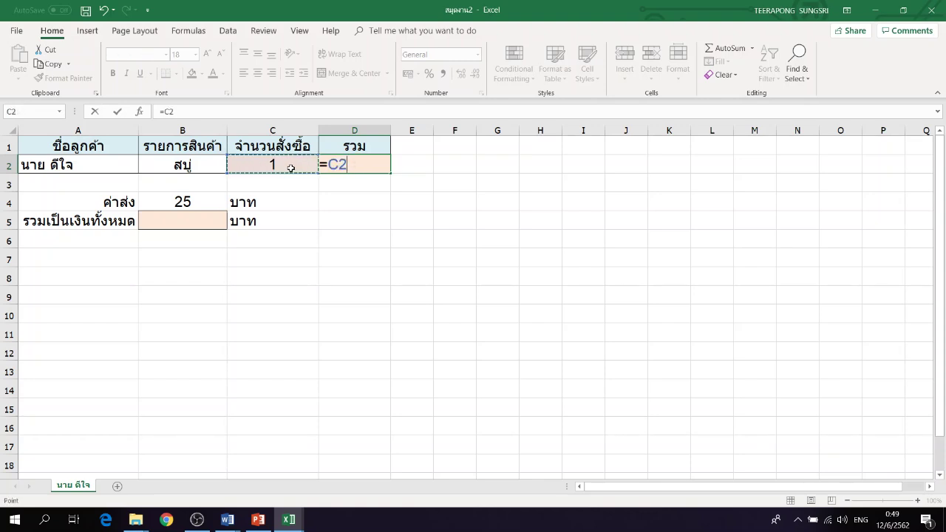
type("*")
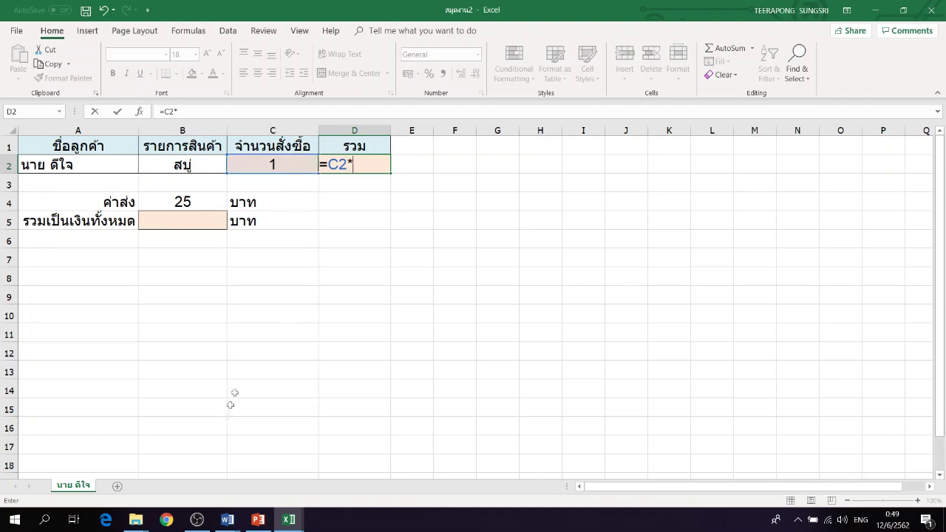
left_click(288, 521)
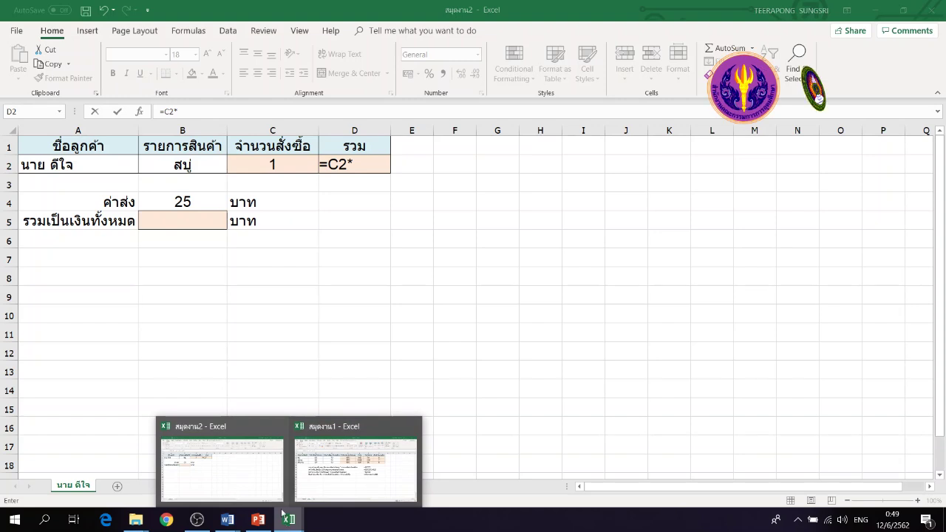
left_click(329, 486)
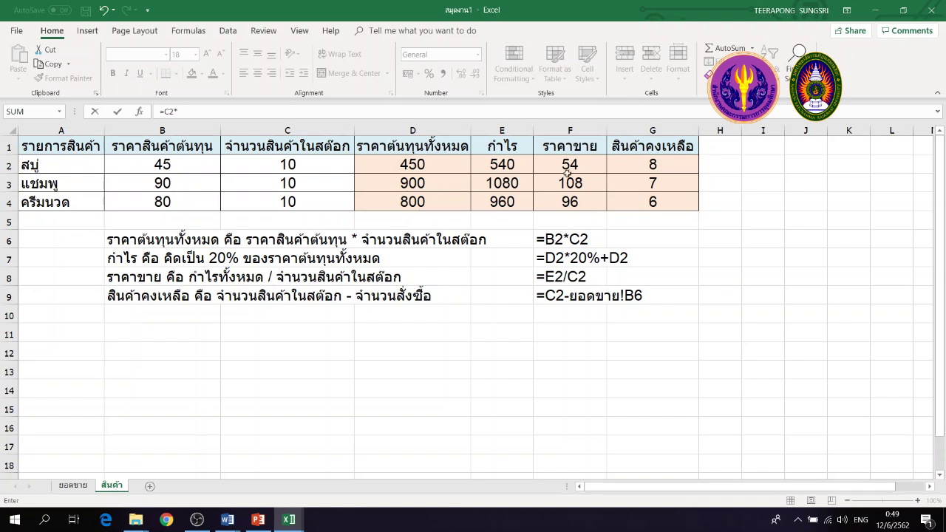
left_click(586, 162)
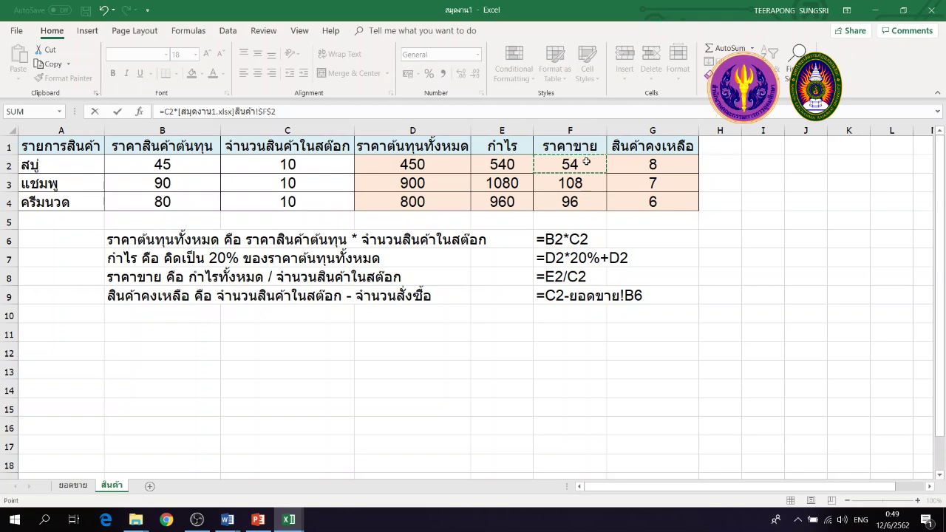
key("Return")
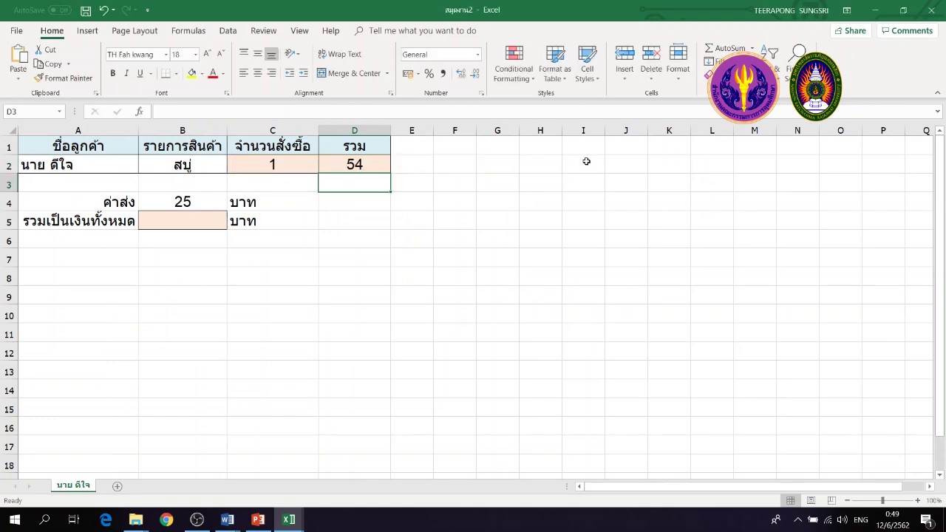
left_click(386, 167)
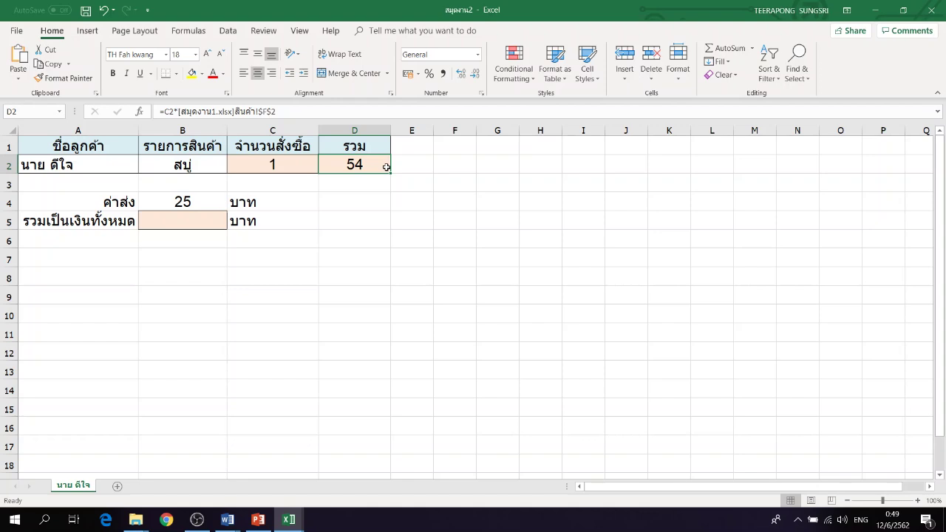
- Calculate the grand total including shipping (รวมเป็นเงินทั้งหมด) in B5 with =D2+B4
left_click(222, 218)
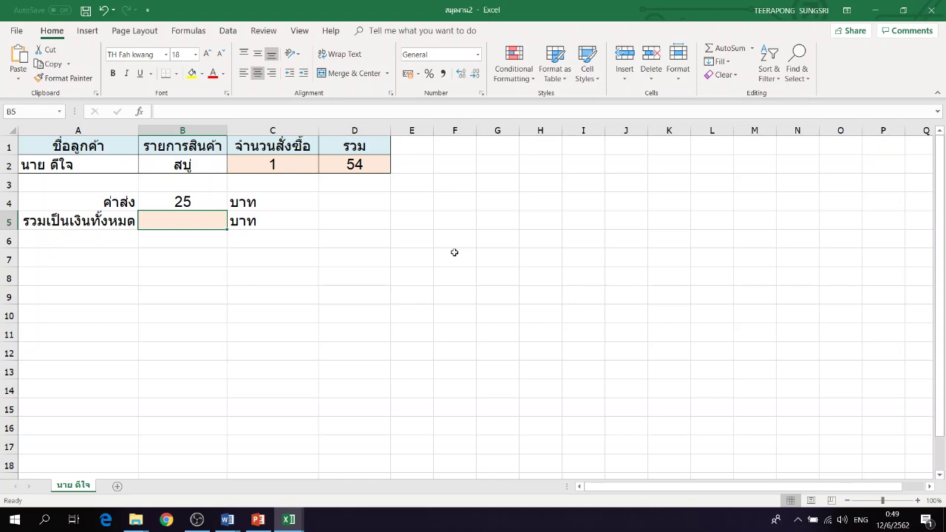
type("=")
left_click(380, 165)
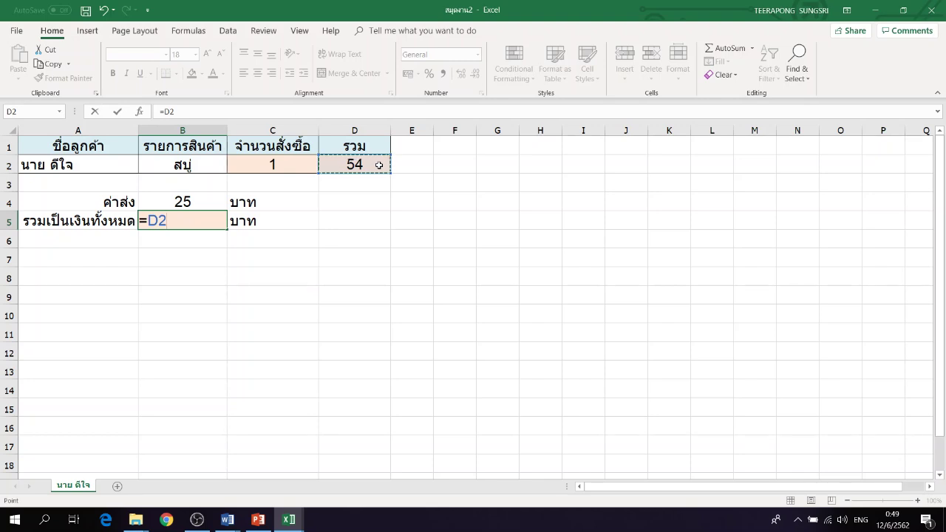
type("+")
left_click(159, 201)
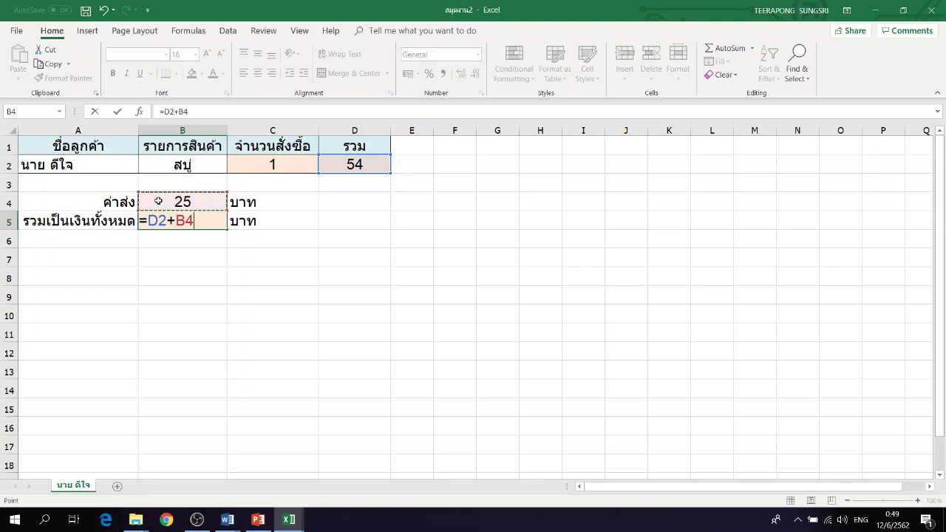
key("Return")
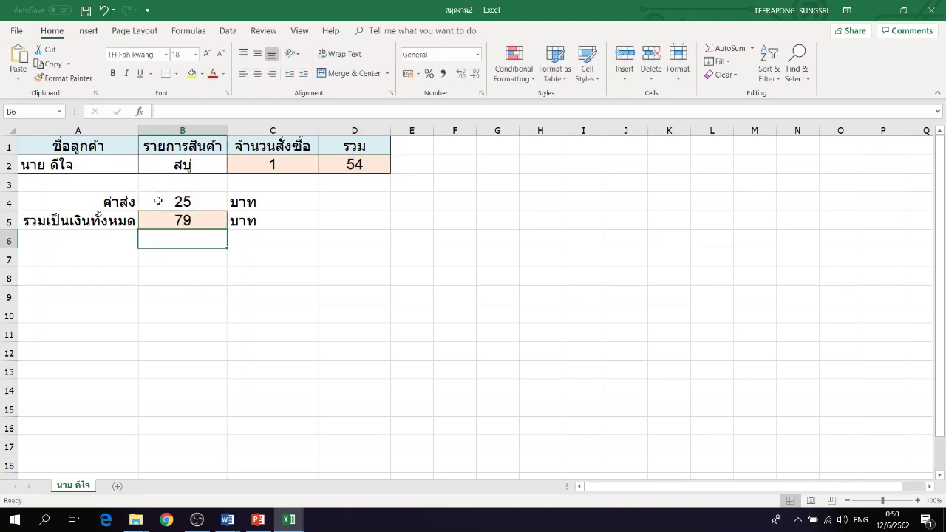